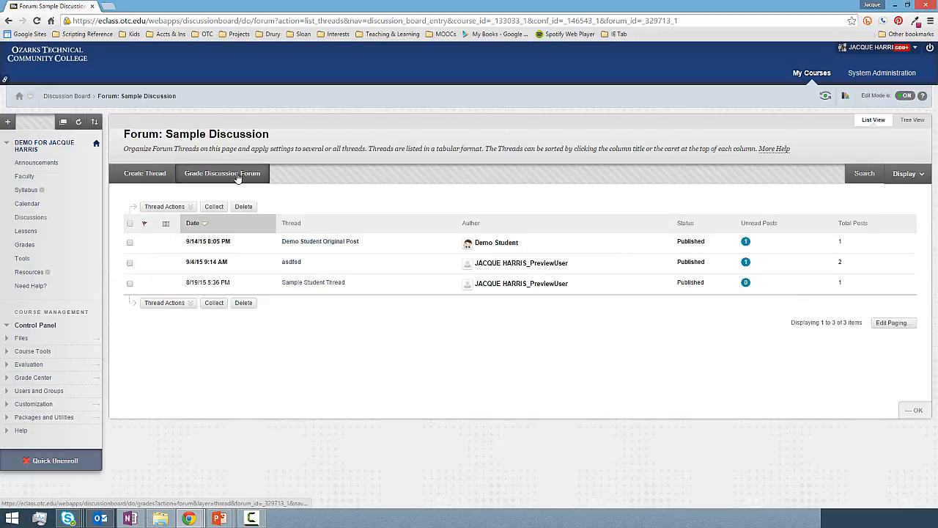
Step: Open the preview user's grading page for the Sample Discussion forum and review the forum statistics, including total posts
left_click(238, 176)
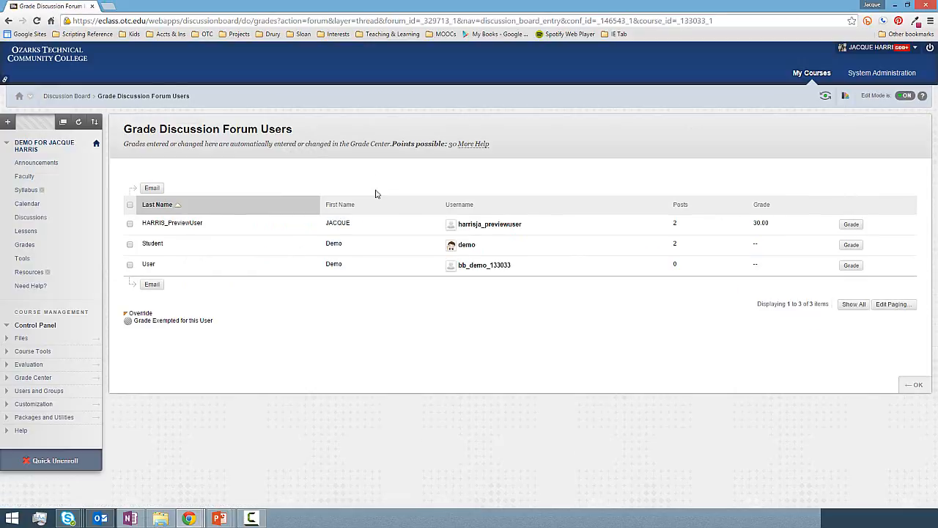
left_click(852, 225)
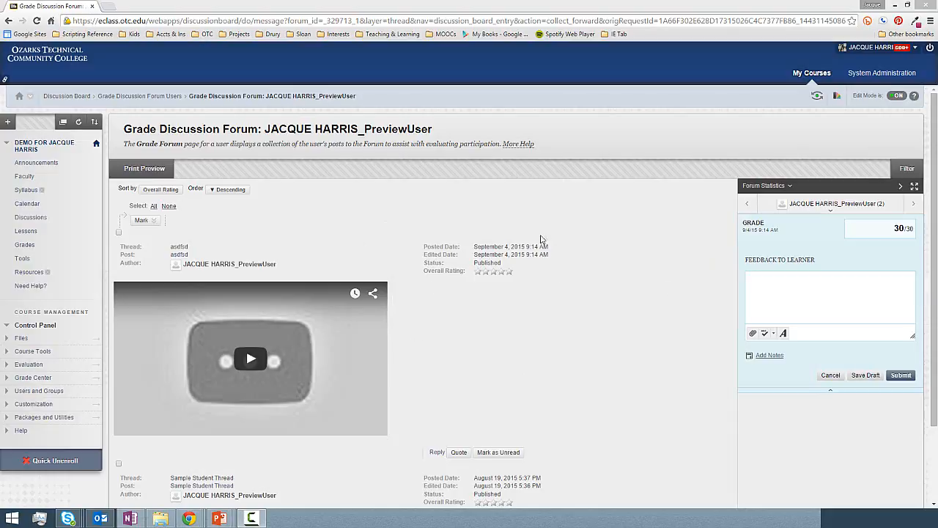
left_click(787, 188)
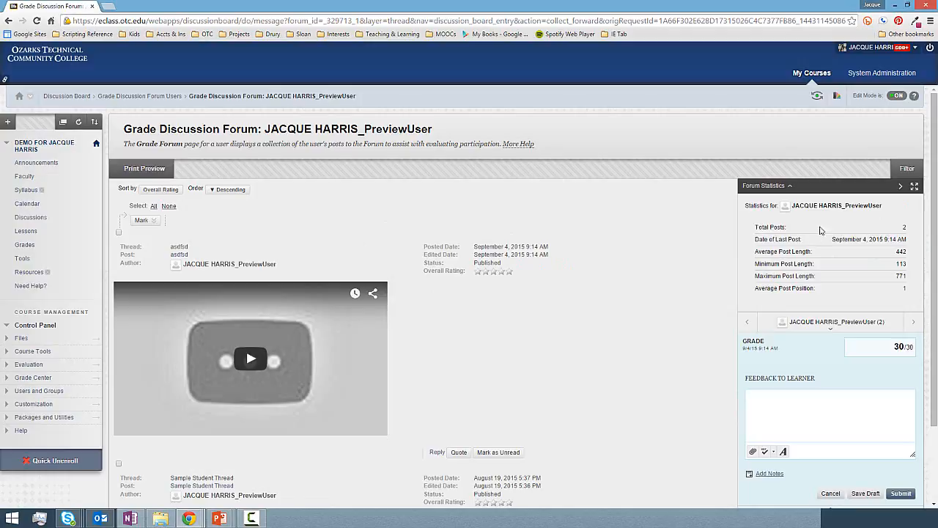
left_click_drag(820, 230, 910, 227)
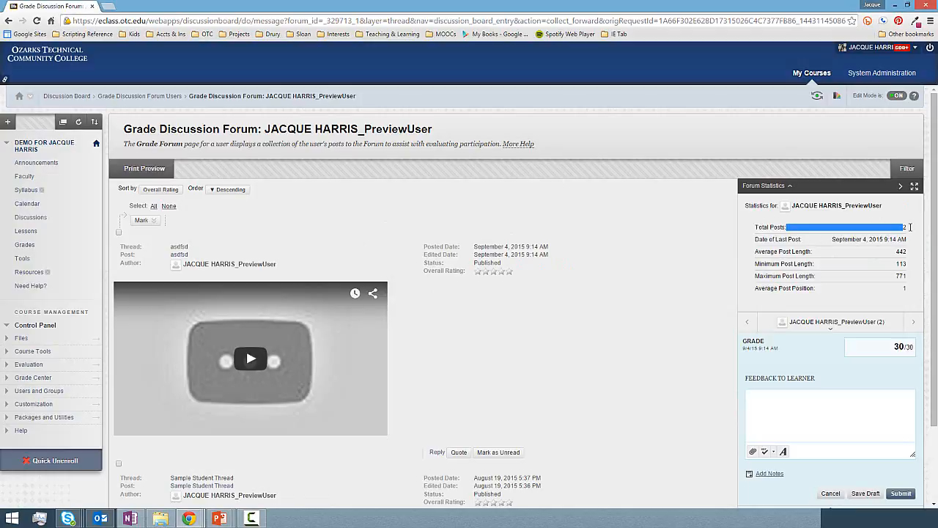
left_click(836, 236)
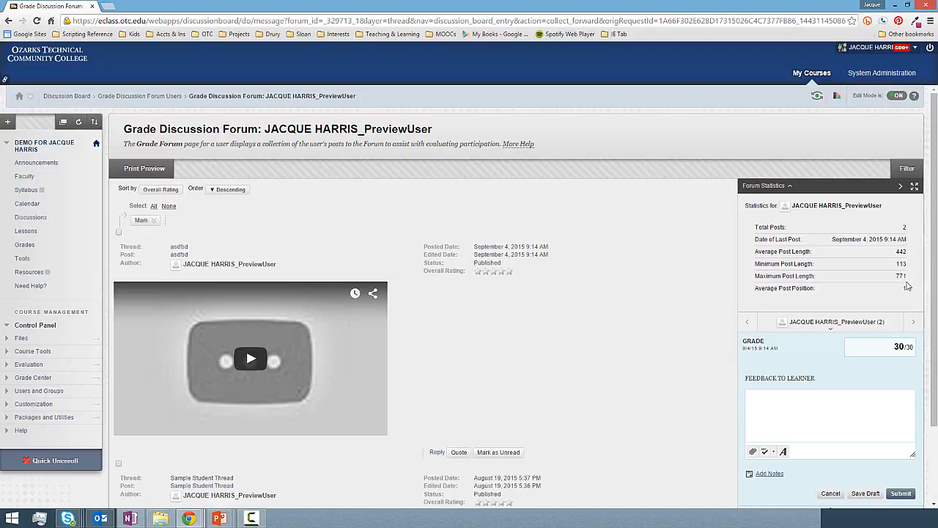
Step: Inspect the full content editor for learner feedback with its toolbar collapsed and expanded, and close it without submitting
scroll(902, 294, "down", 2)
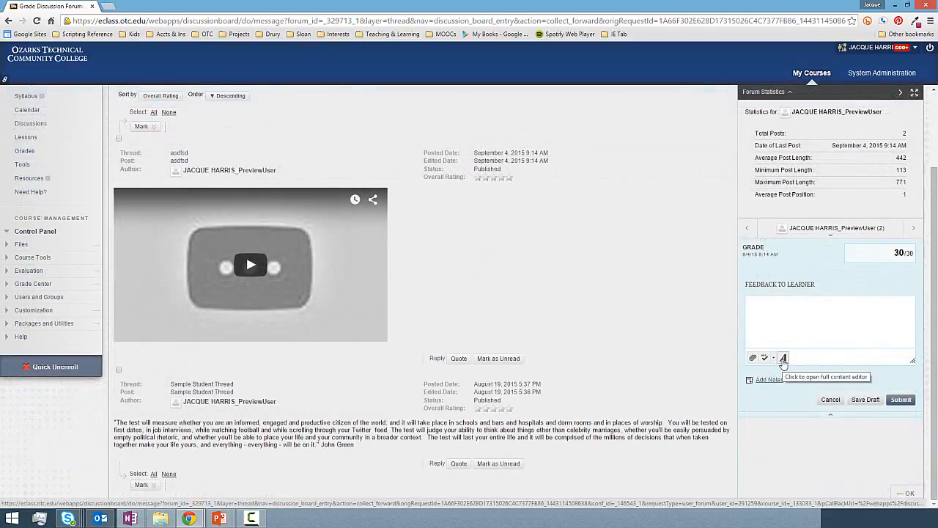
left_click(783, 359)
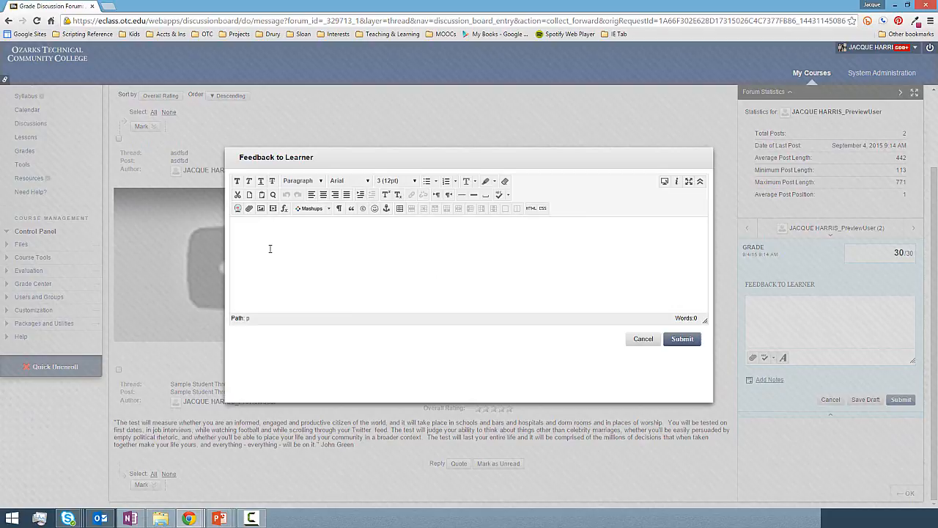
left_click(700, 183)
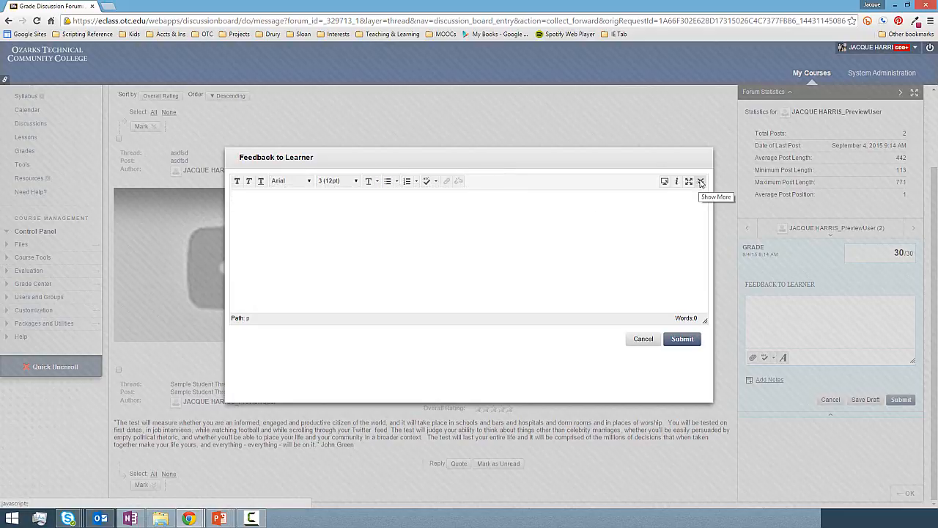
left_click(700, 183)
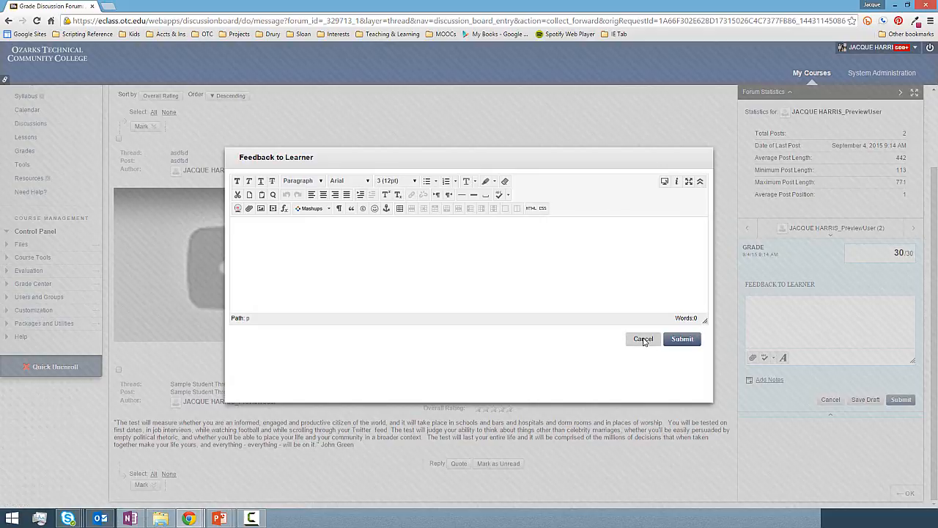
left_click(746, 345)
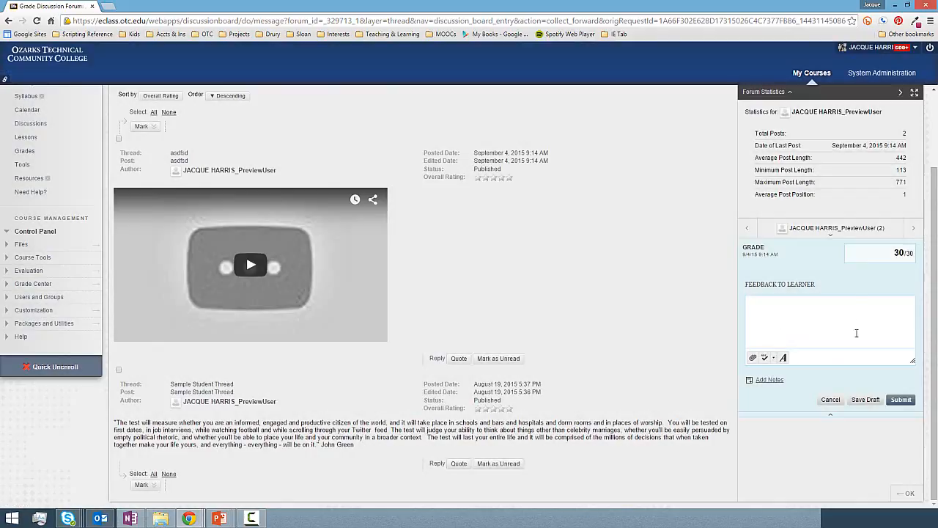
Step: Show the private grading notes for the forum grade and place the cursor in the notes field
left_click(764, 379)
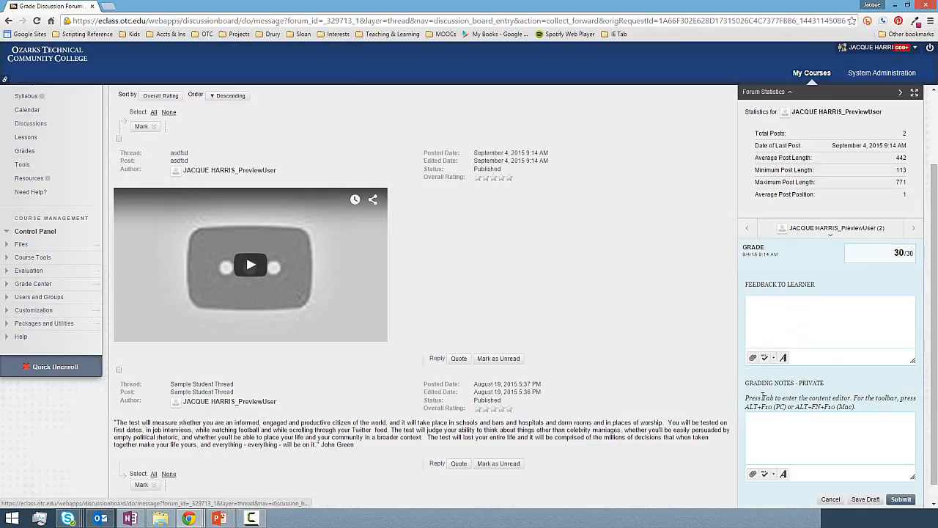
left_click(785, 431)
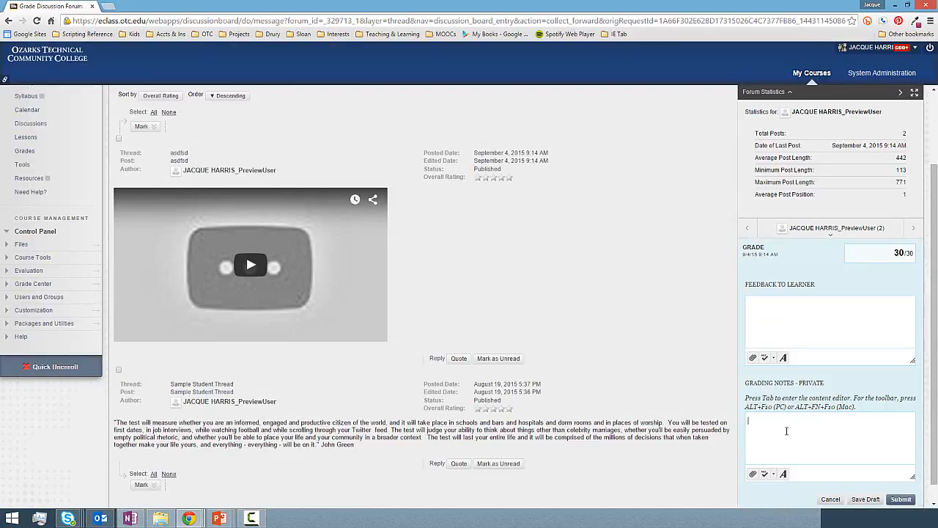
double_click(810, 383)
scroll(860, 437, "down", 1)
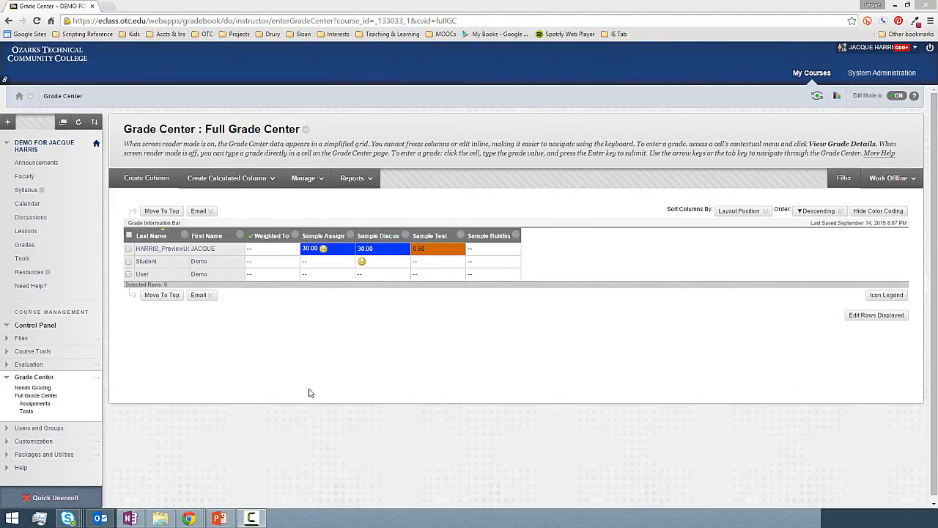
Step: Open the preview user's 8/19/15 Sample Assignment attempt from the Full Grade Center and display Sample student file submission.docx
left_click(350, 249)
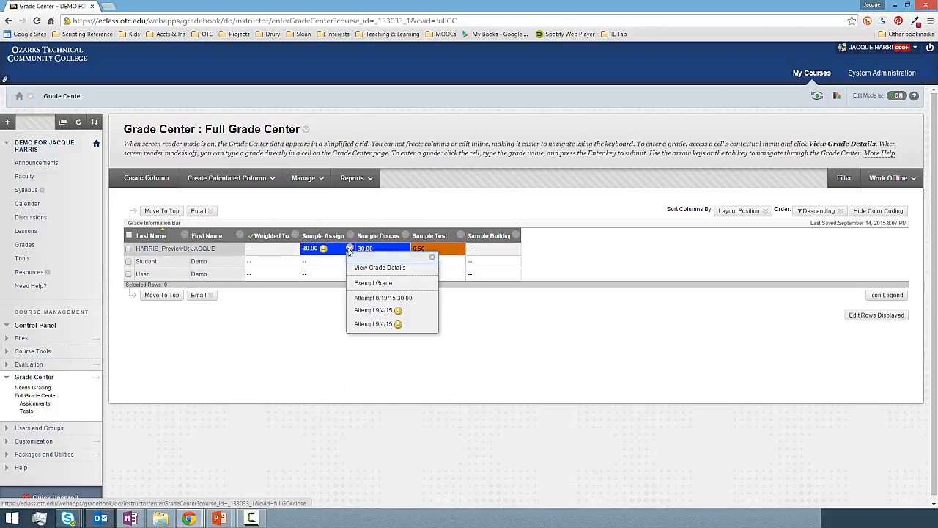
left_click(383, 312)
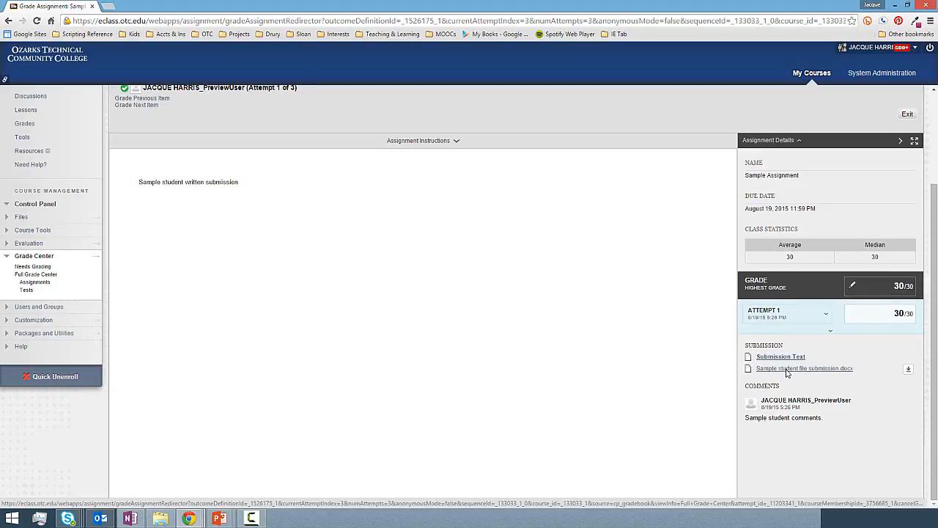
left_click(786, 370)
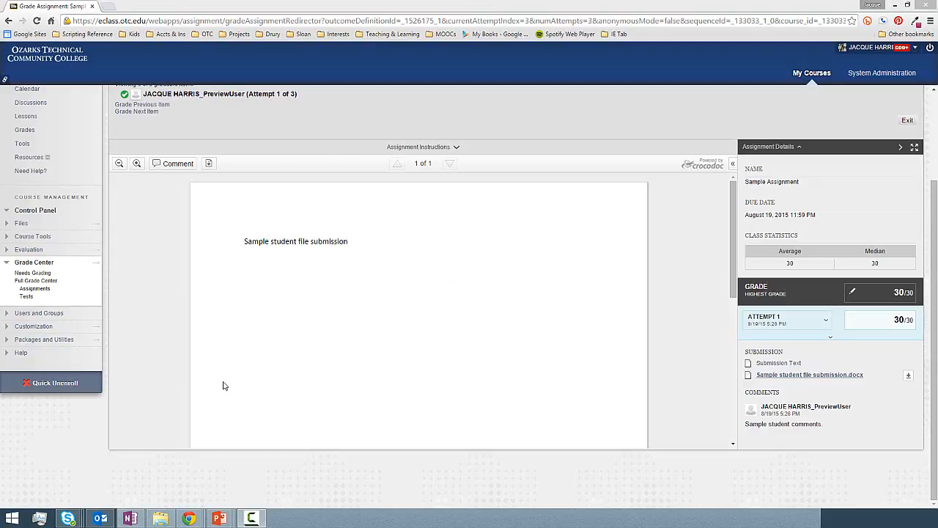
Step: Add a comment reading "asdlfjsd" at the end of the text line in the submitted document
left_click(175, 164)
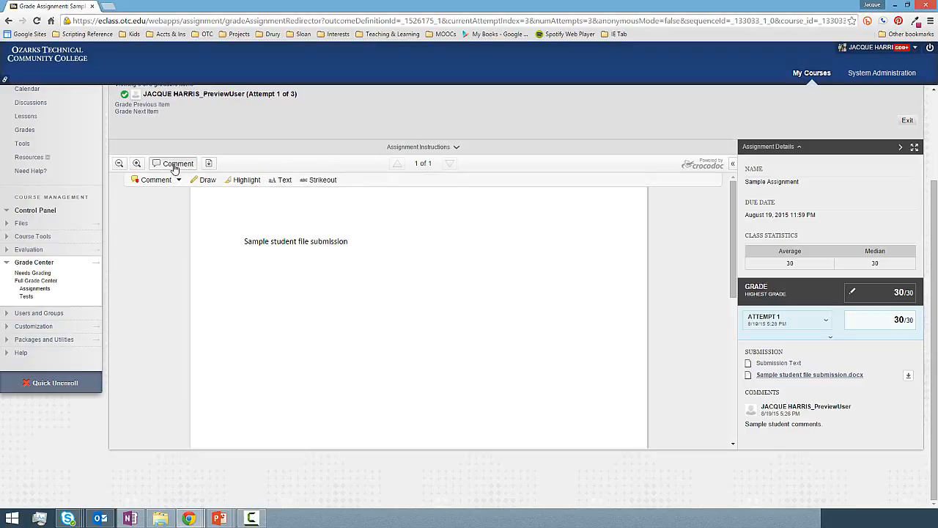
left_click(349, 229)
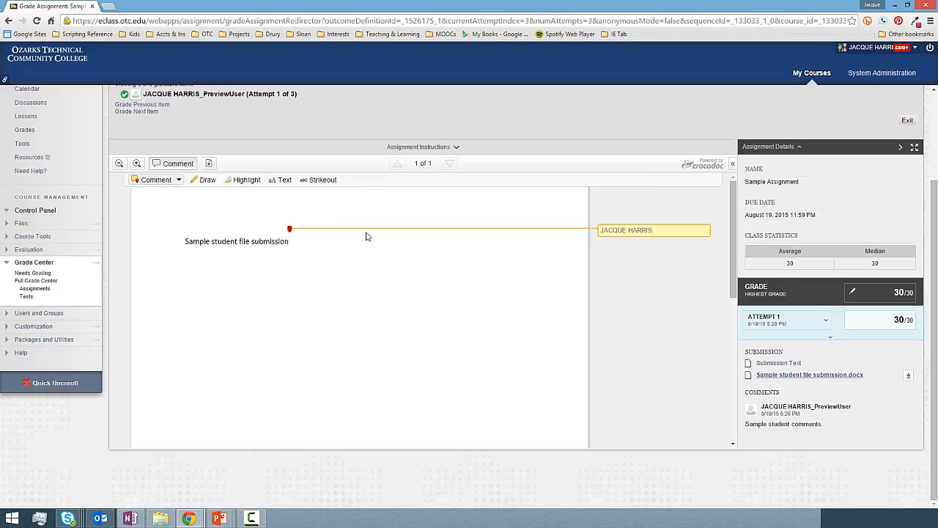
type("asdlfjsd")
Step: Draw a black check mark and smiley face freehand below the text line, and highlight the word "Sample" in yellow
left_click(203, 180)
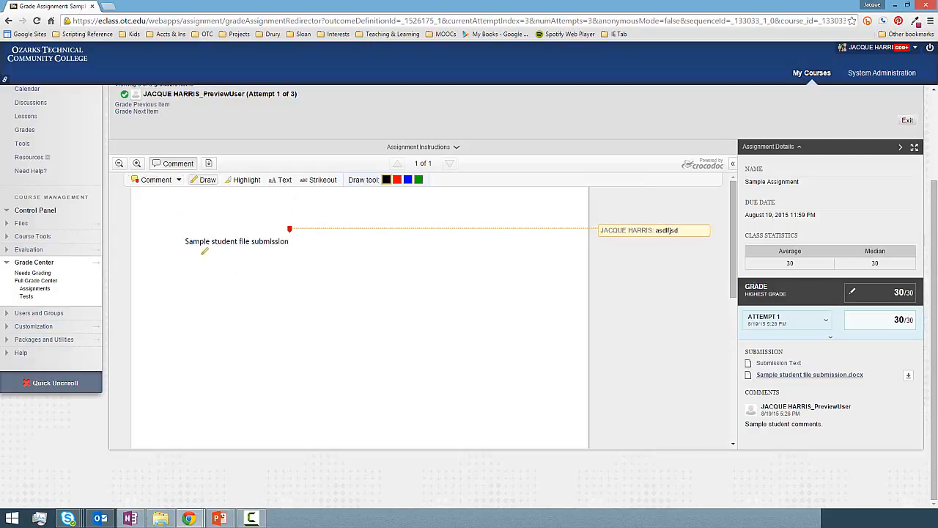
mouse_move(203, 254)
left_mouse_down()
mouse_move(288, 239)
mouse_move(267, 243)
mouse_move(289, 269)
left_mouse_up()
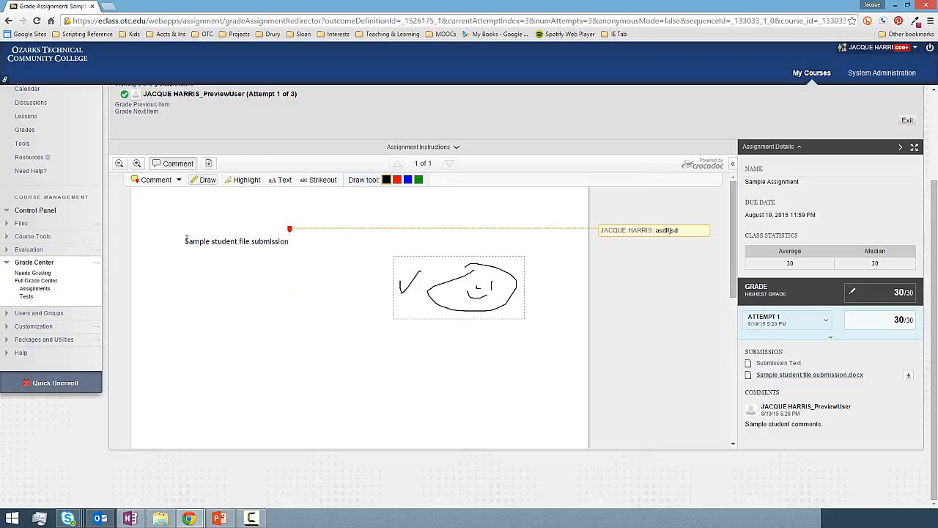
left_click_drag(185, 241, 206, 239)
left_click(243, 180)
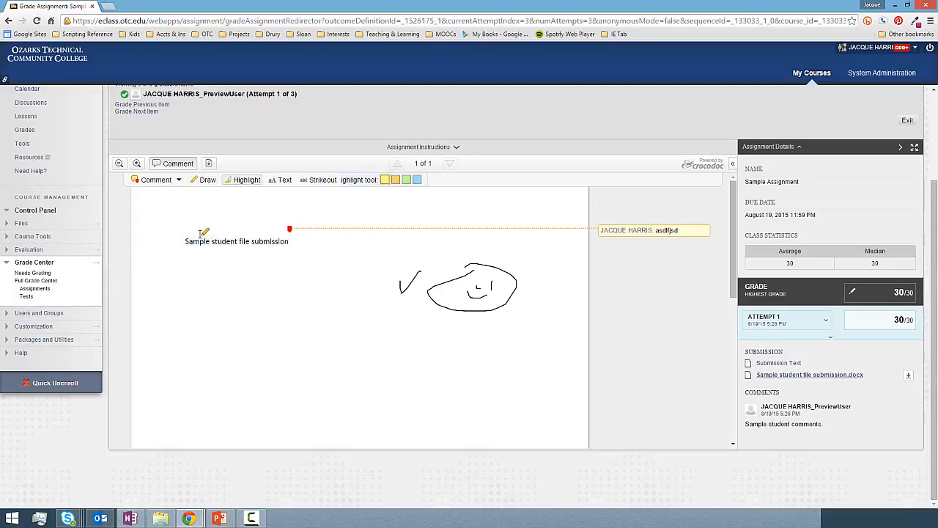
Step: Strike out the word "submission" and add the red text "asdfasd" directly above it
left_click(315, 181)
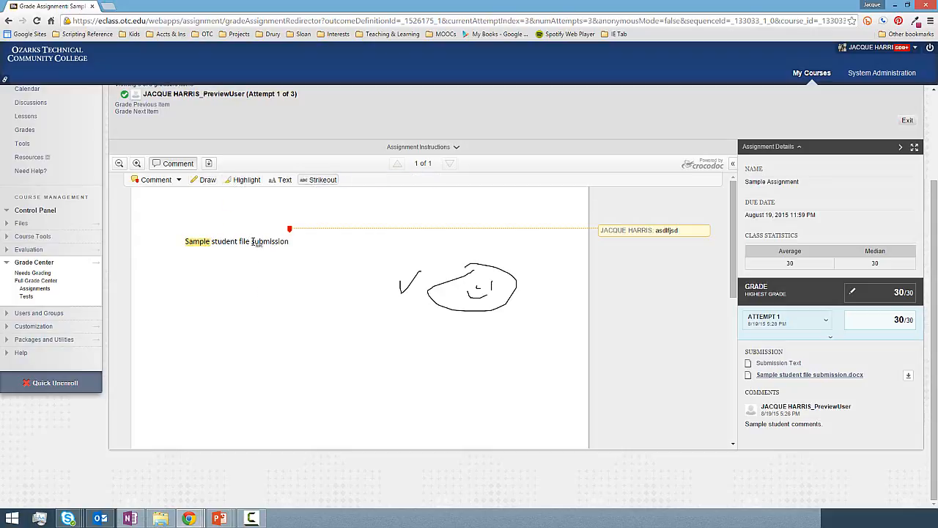
left_click_drag(250, 243, 290, 244)
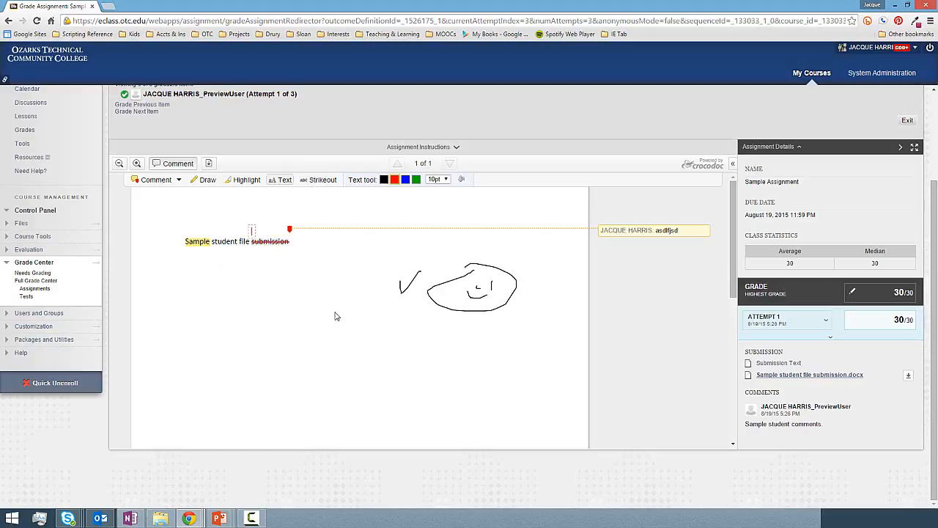
type("asdfasd")
Step: Expand the feedback and private grading notes fields for attempt 1 of the Sample Assignment, and submit the grade
left_click(884, 320)
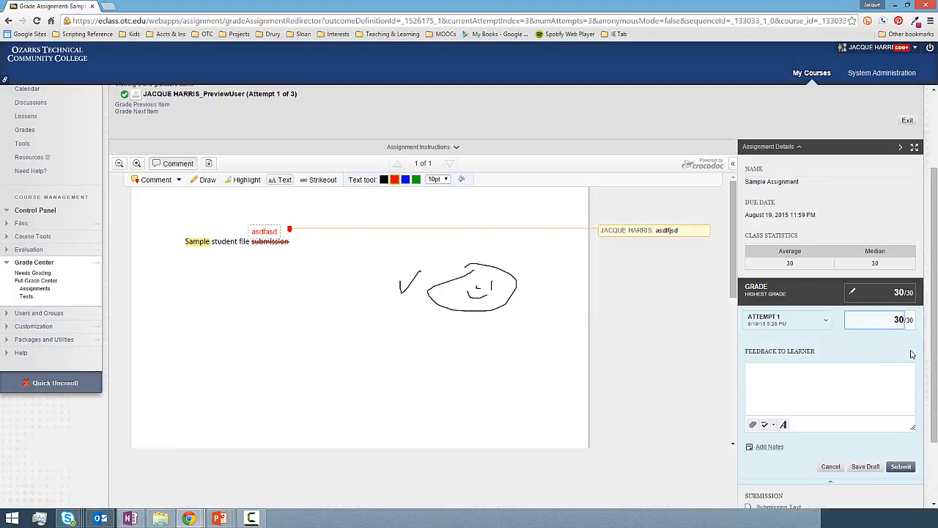
left_click(786, 382)
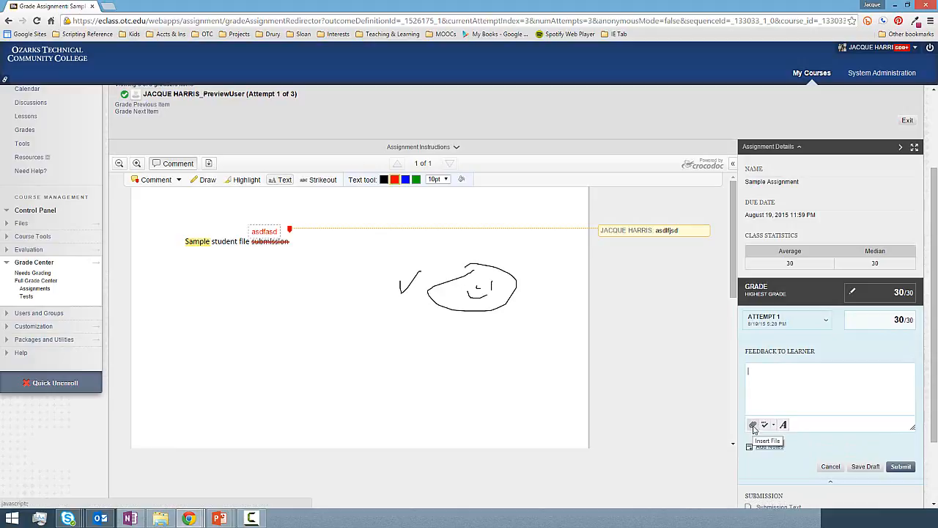
left_click(768, 447)
scroll(836, 442, "down", 3)
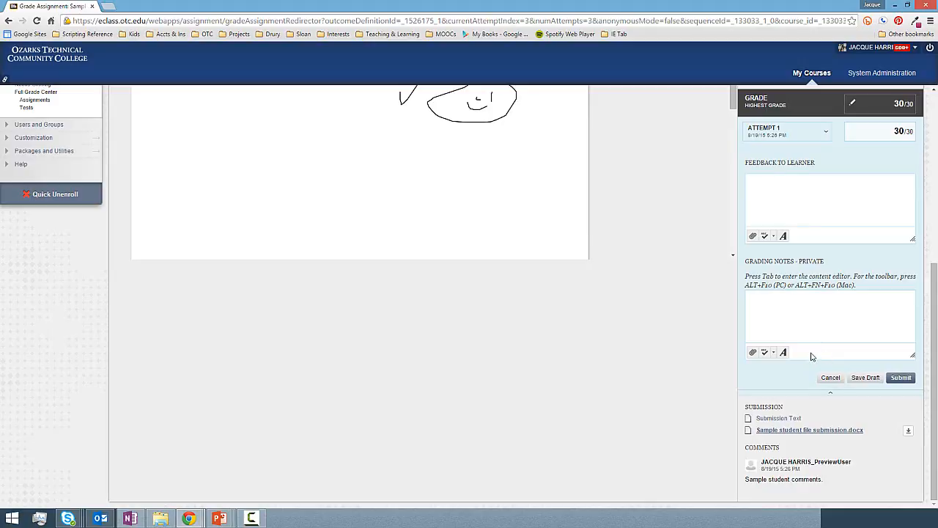
scroll(812, 357, "up", 4)
scroll(865, 404, "down", 4)
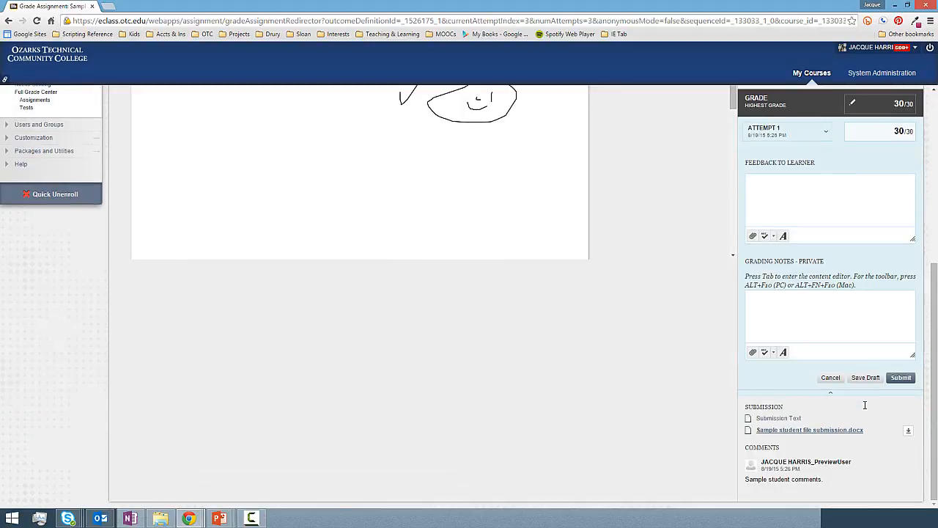
left_click(906, 381)
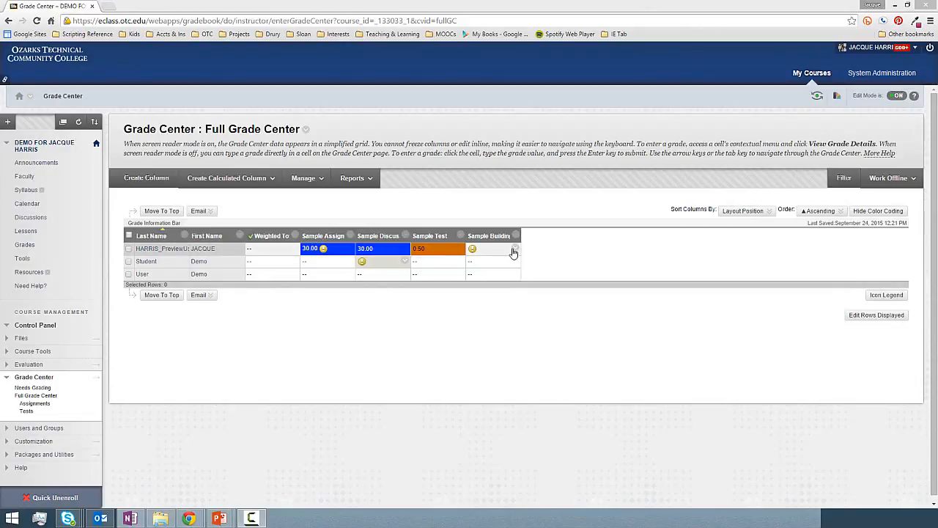
Step: Open the preview user's 9/24/15 Sample Building Test attempt and review its test information and access log
left_click(516, 249)
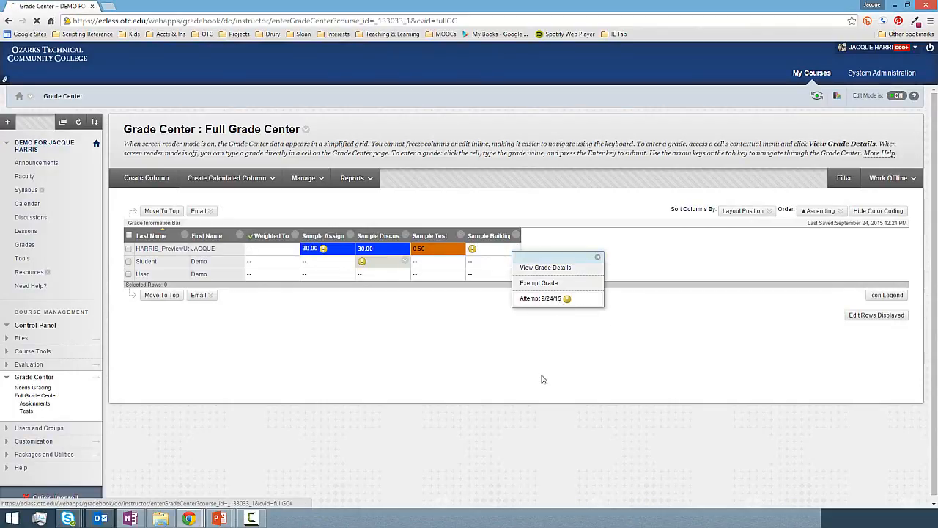
left_click(543, 298)
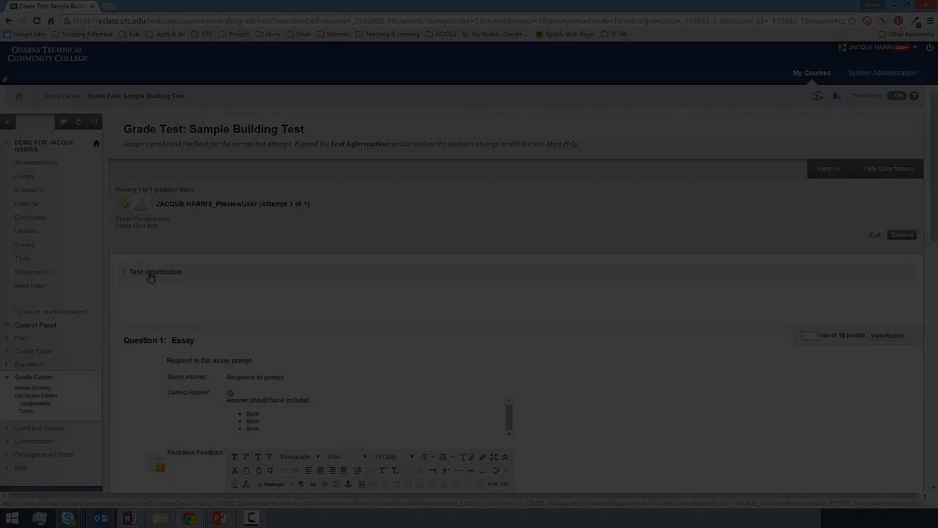
left_click(150, 274)
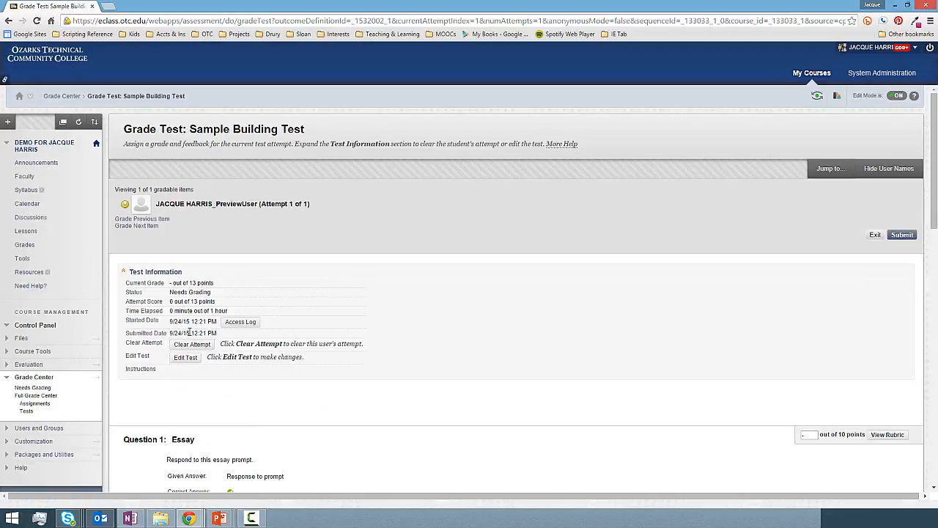
left_click(241, 322)
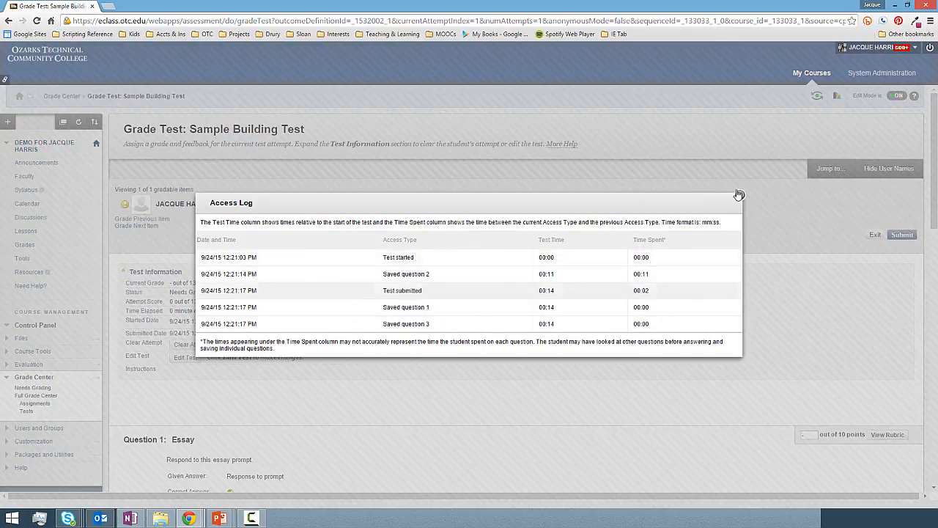
left_click(740, 195)
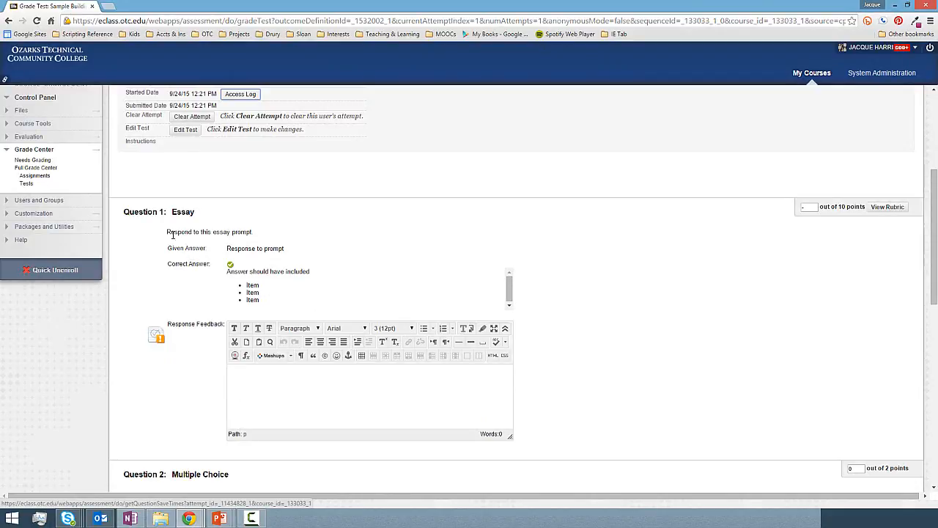
Step: Compare the given essay answer in Question 1 with the correct answer and award it 10 points
left_click_drag(168, 231, 284, 249)
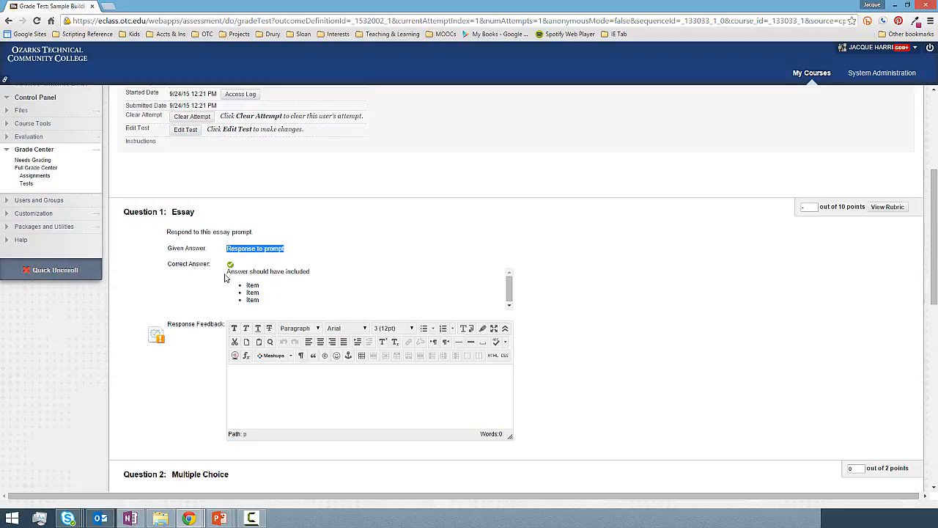
left_click(290, 314)
left_click(808, 208)
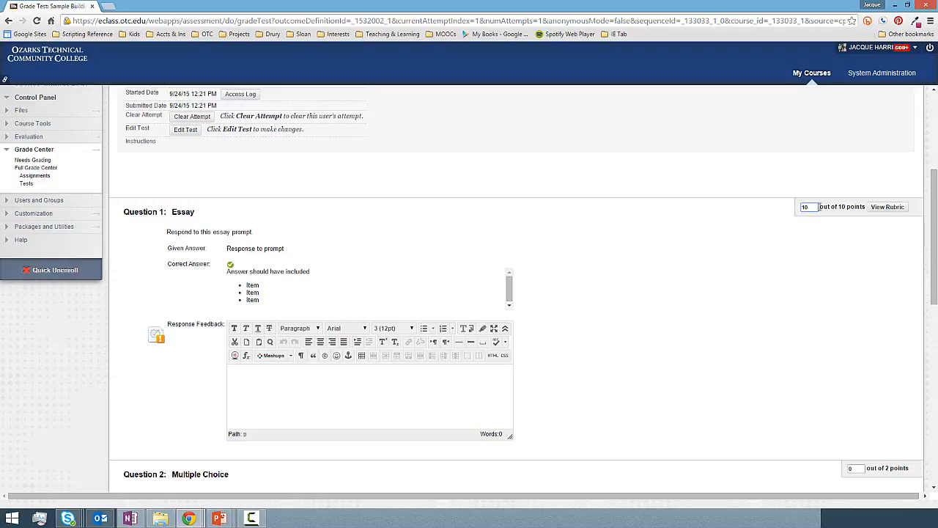
Step: Score the Question 1 essay with the Sample Rubric, rating Formatting, Organization and Grammar all Proficient, and save the rubric
left_click(888, 207)
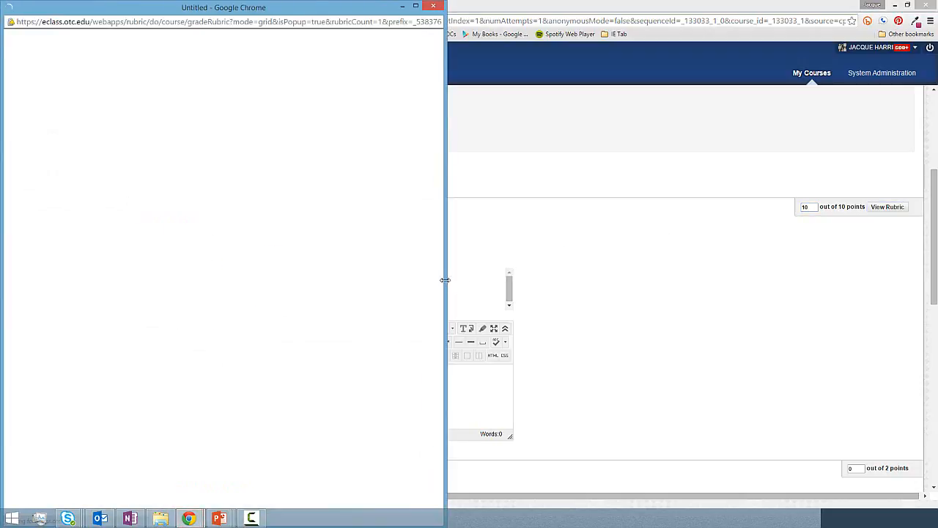
left_click_drag(445, 280, 498, 279)
left_click(392, 170)
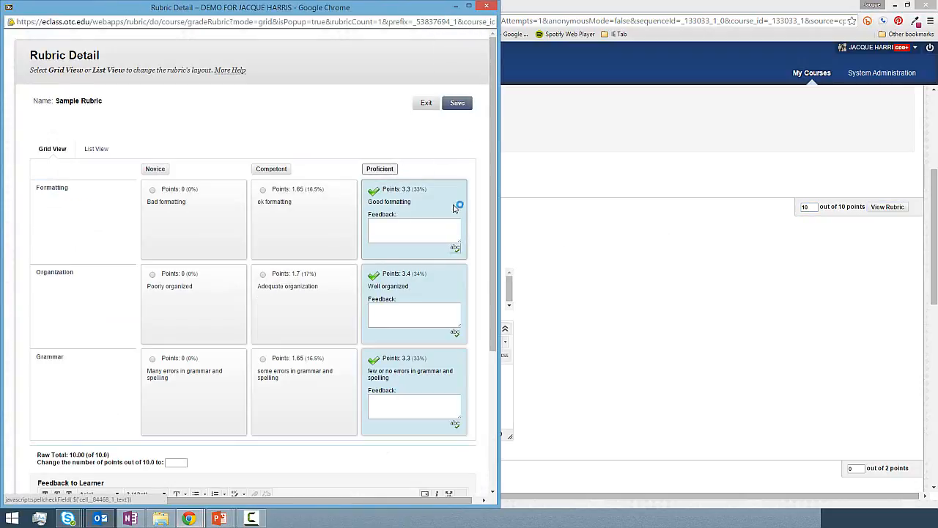
left_click(458, 103)
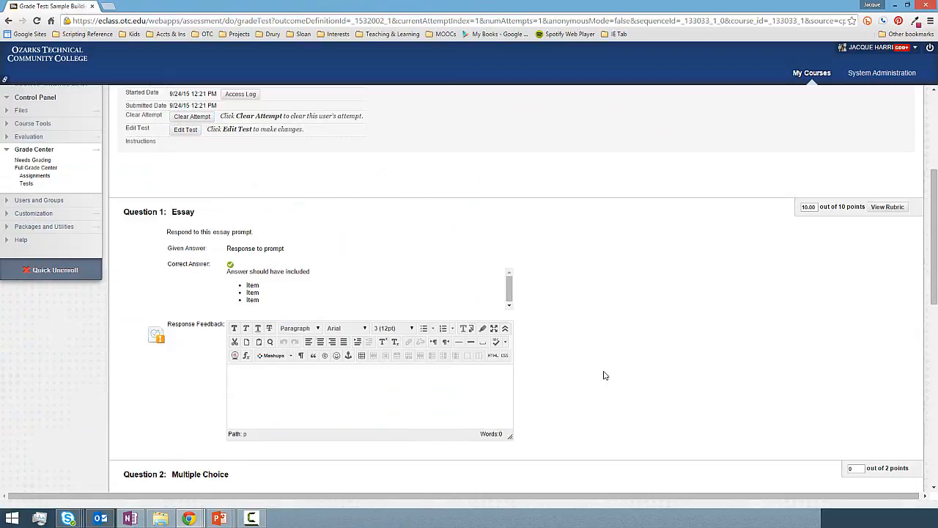
Step: Review multiple-choice Questions 2 and 3 and the attempt's feedback and grading notes fields, and submit the graded test
scroll(605, 377, "down", 6)
scroll(733, 293, "up", 3)
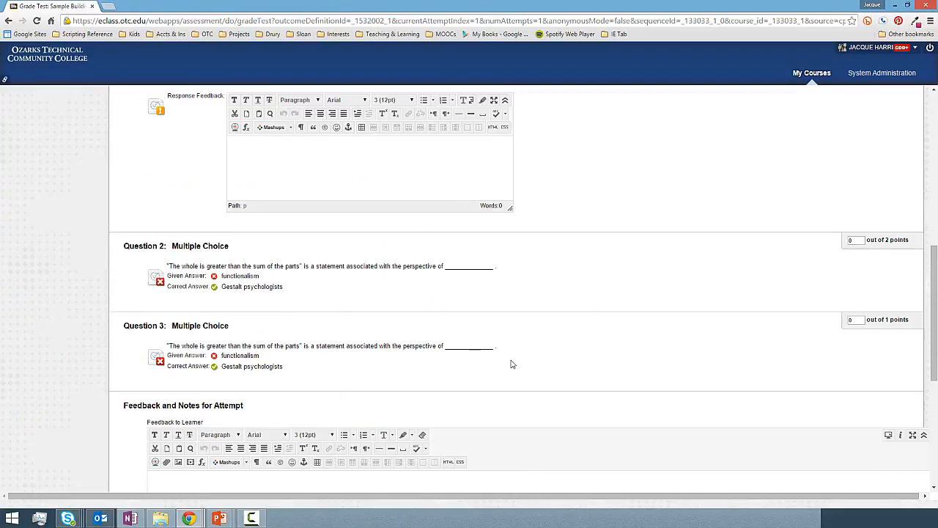
scroll(476, 355, "down", 3)
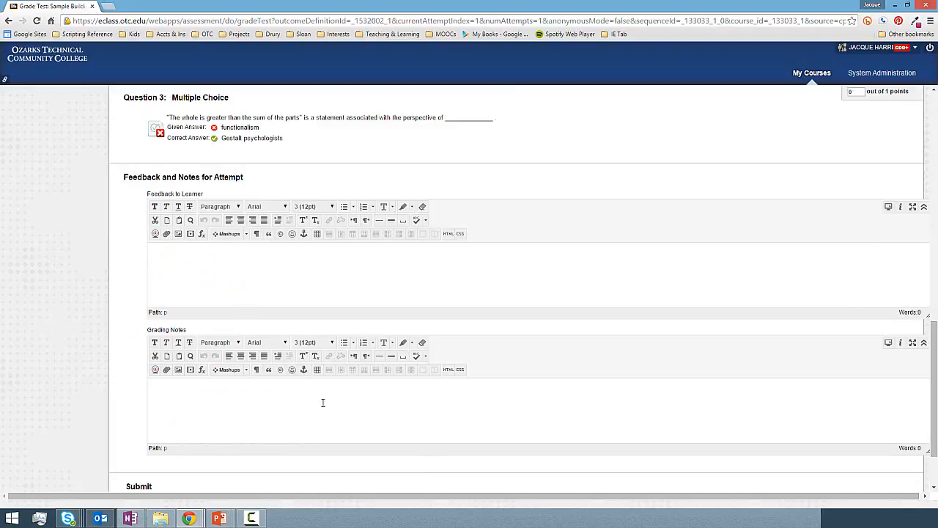
left_click(258, 278)
scroll(439, 405, "down", 1)
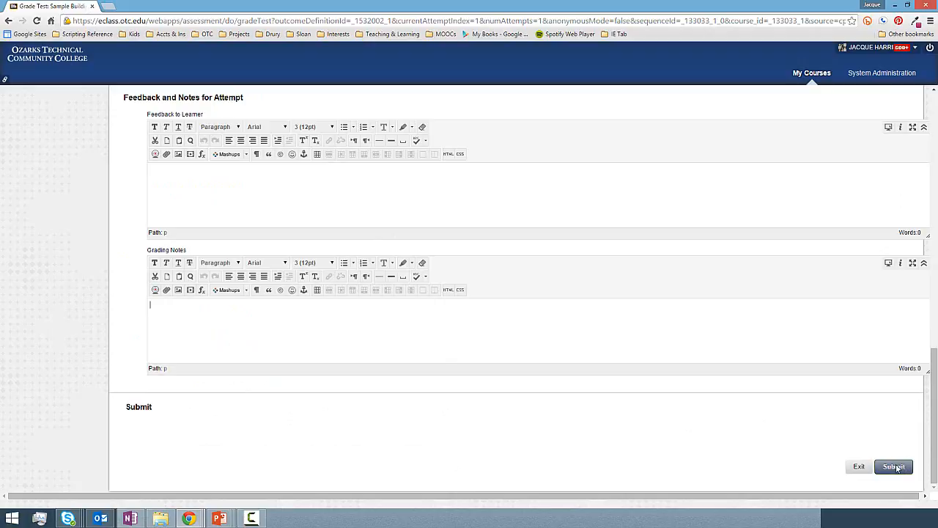
left_click(894, 467)
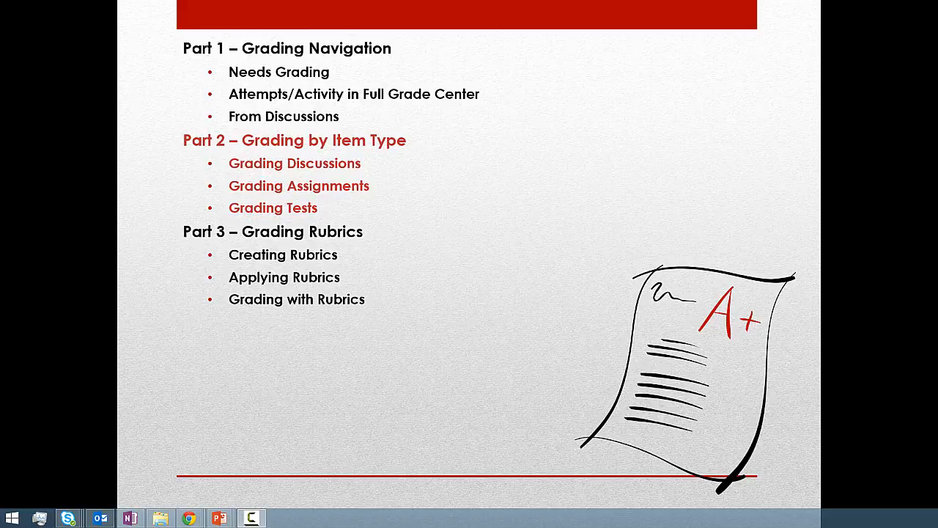
key("Right")
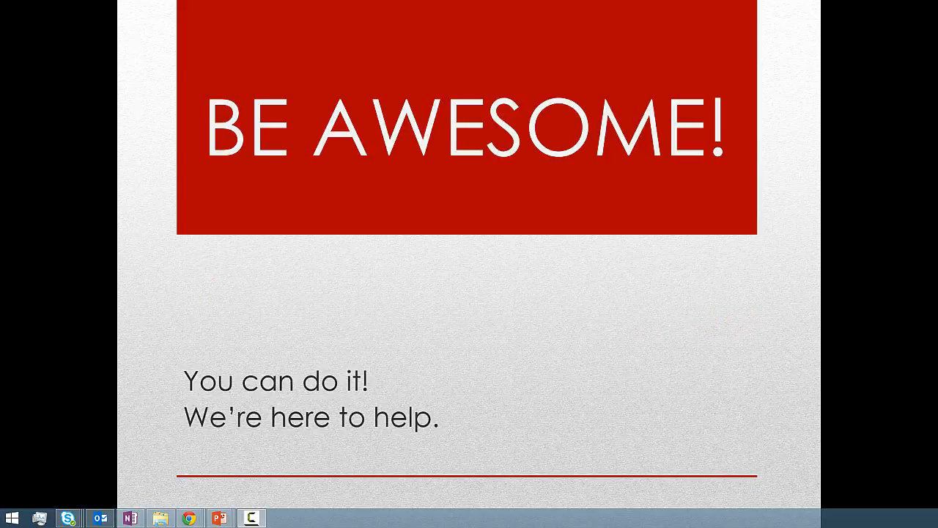